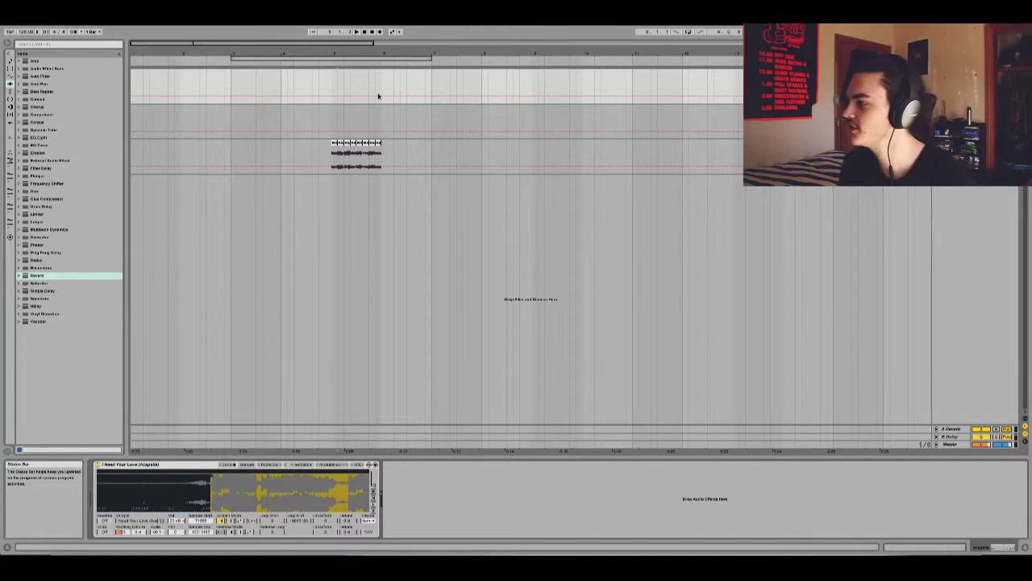
- Move the Sampler's sample start to an earlier vocal phrase in the I Need Your Love (Acapella) waveform
{"action": "left_click", "coordinate": [272, 83]}
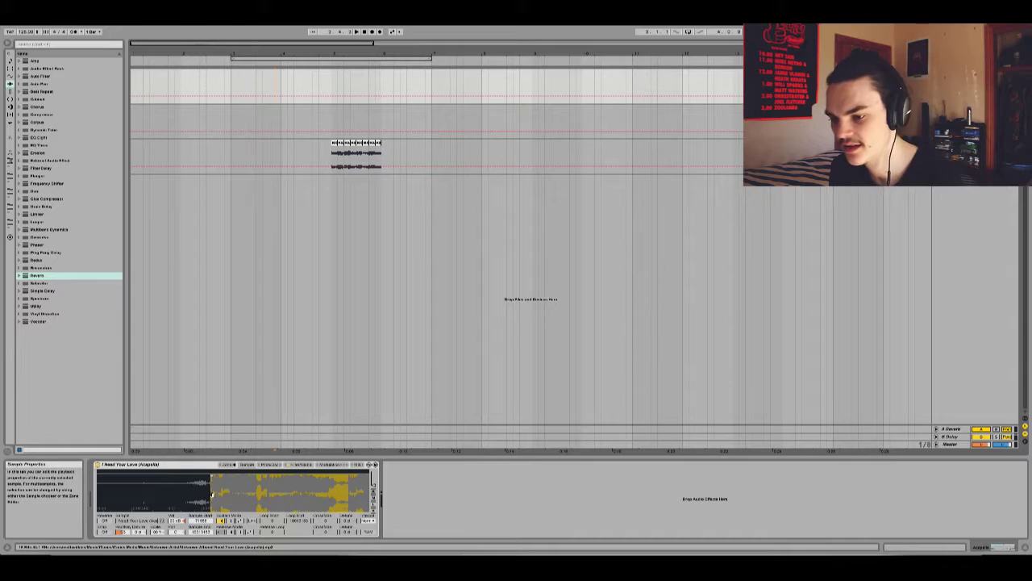
{"action": "left_click_drag", "start_coordinate": [213, 493], "coordinate": [134, 487]}
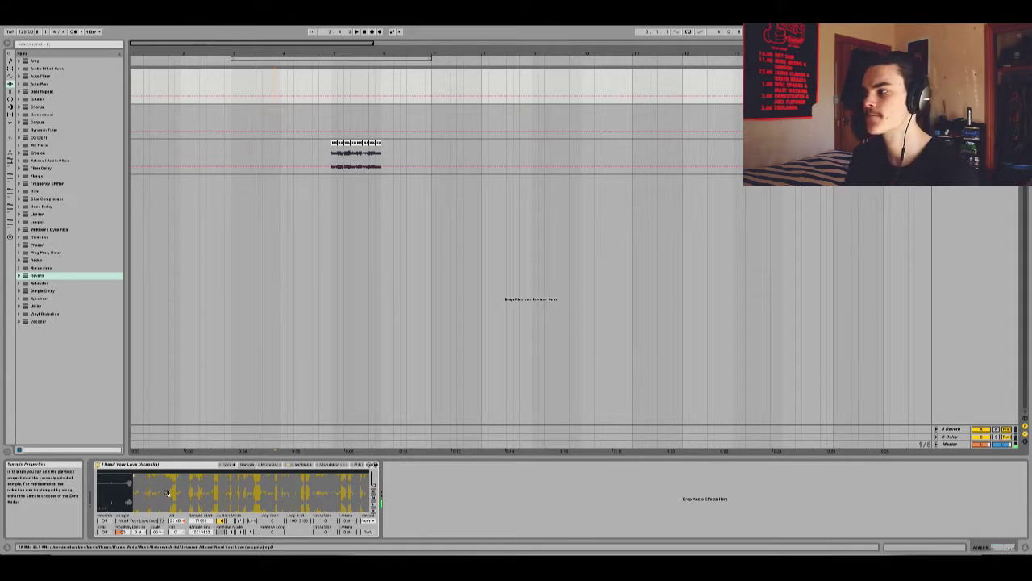
{"action": "left_click_drag", "start_coordinate": [143, 494], "coordinate": [138, 523]}
{"action": "left_click_drag", "start_coordinate": [116, 475], "coordinate": [193, 484]}
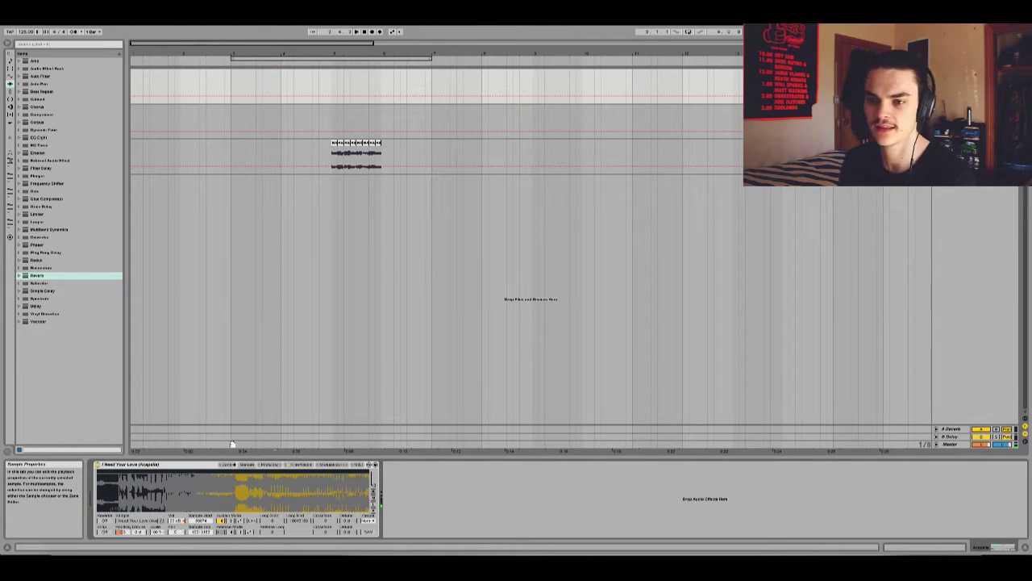
- Add an EQ Eight after the Sampler, moving its low cut higher and slightly boosting the highs
{"action": "double_click", "coordinate": [39, 137]}
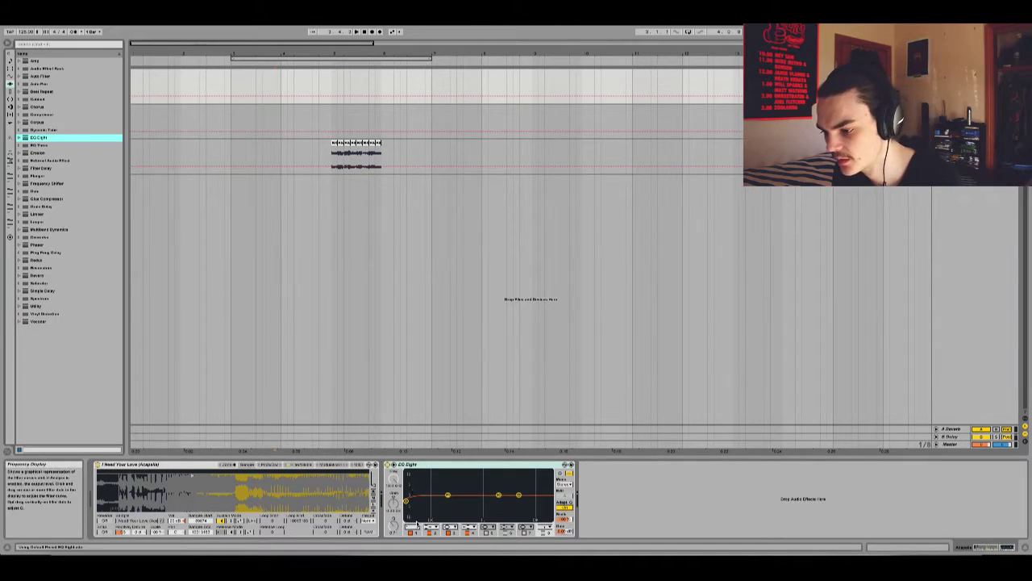
{"action": "left_click_drag", "start_coordinate": [408, 499], "coordinate": [448, 500]}
{"action": "left_click_drag", "start_coordinate": [519, 494], "coordinate": [498, 492]}
- Insert an Overdrive between the Sampler and EQ Eight, and raise the Sampler's sample volume
{"action": "left_click_drag", "start_coordinate": [40, 237], "coordinate": [394, 496]}
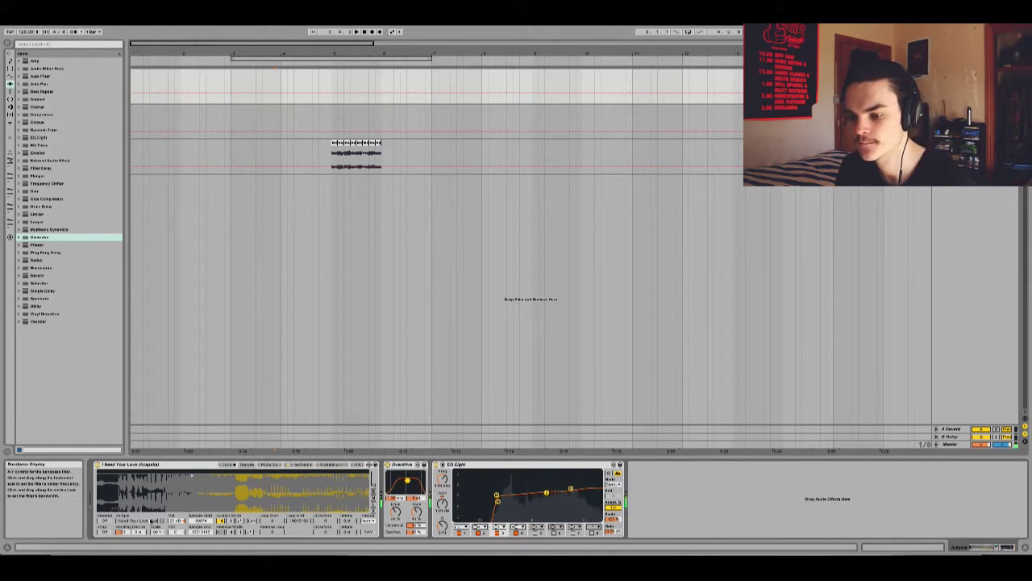
{"action": "left_click_drag", "start_coordinate": [176, 520], "coordinate": [176, 465]}
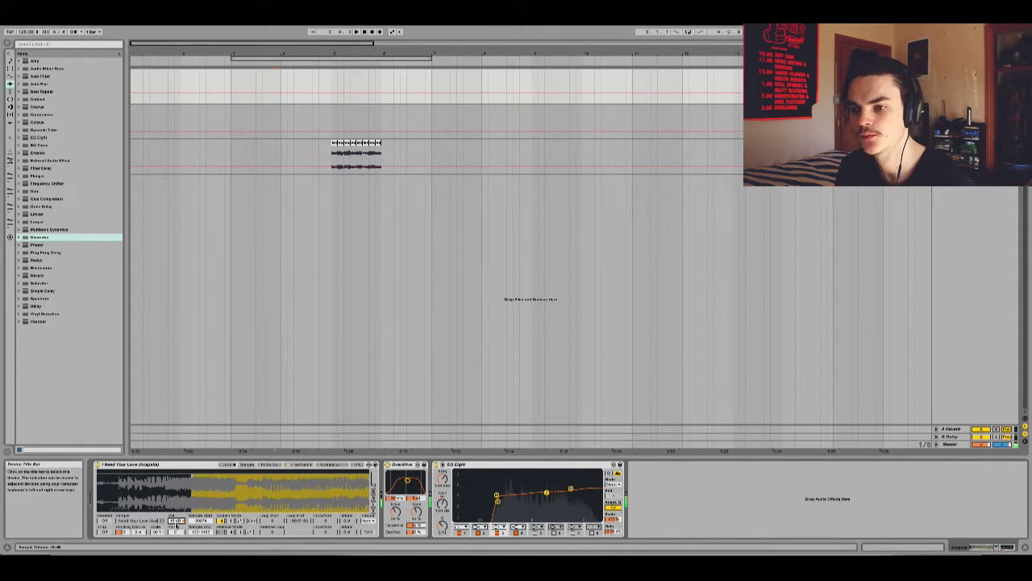
- Add a Reverb at the end of the chain, enabling its input Lo Cut and disabling its Hi Cut
{"action": "double_click", "coordinate": [36, 276]}
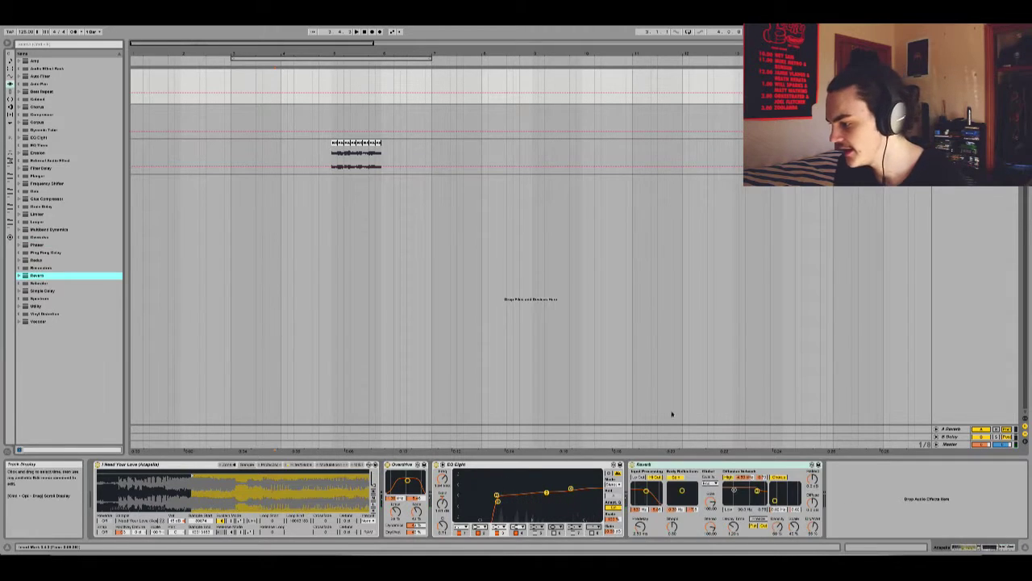
{"action": "left_click", "coordinate": [640, 477]}
{"action": "left_click", "coordinate": [655, 477]}
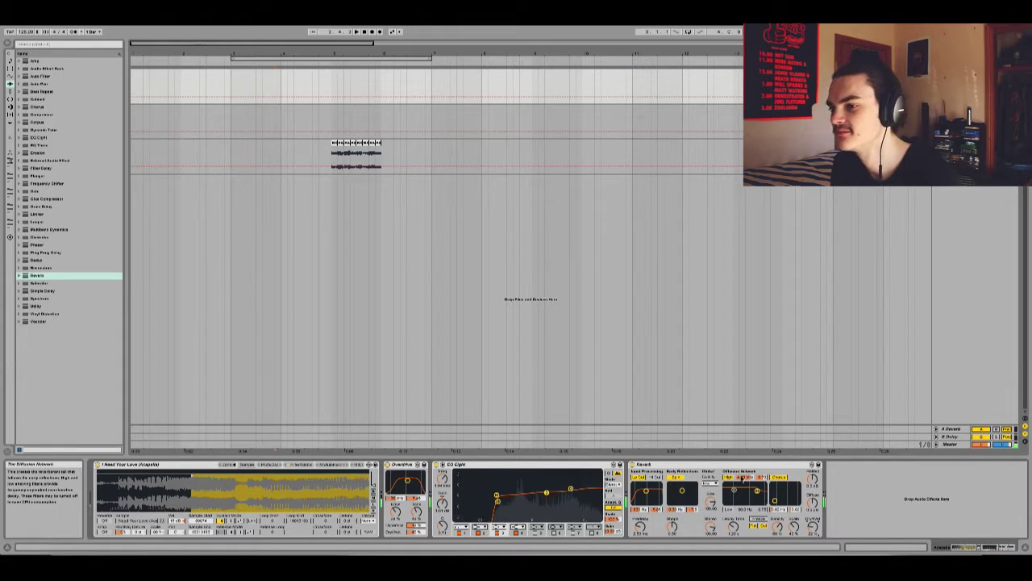
- Lower the Sampler's pitch envelope amount and bring up its MIDI settings with the Pitch Bend Range
{"action": "left_click", "coordinate": [270, 466]}
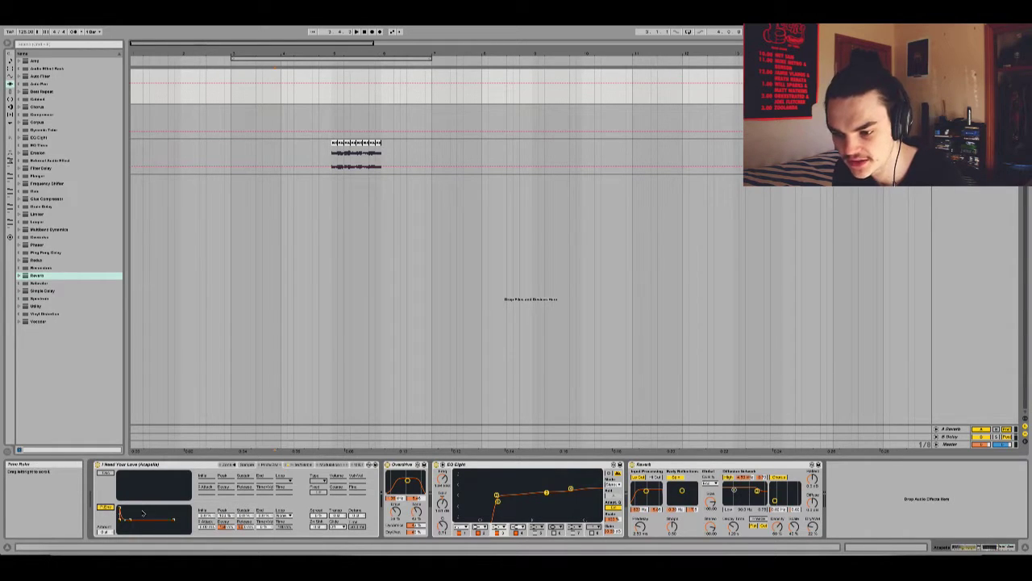
{"action": "left_click_drag", "start_coordinate": [106, 533], "coordinate": [106, 540]}
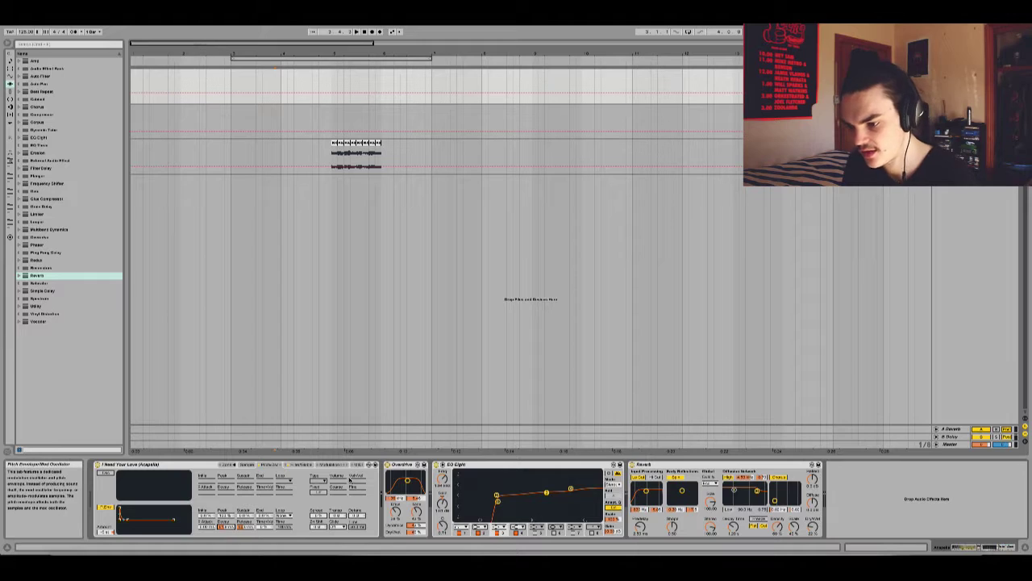
{"action": "left_click", "coordinate": [354, 465]}
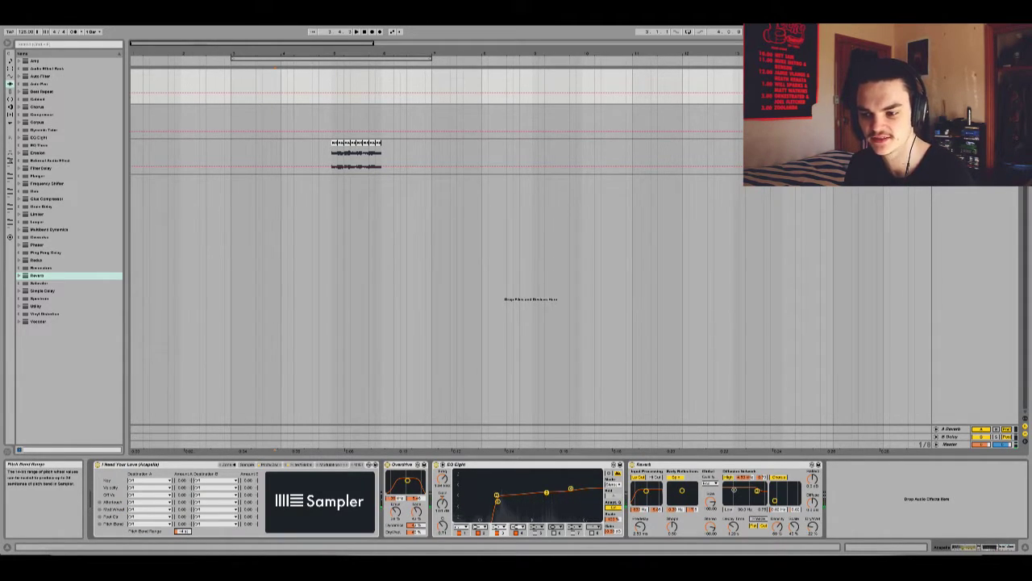
{"action": "left_click", "coordinate": [337, 465]}
{"action": "left_click", "coordinate": [355, 465]}
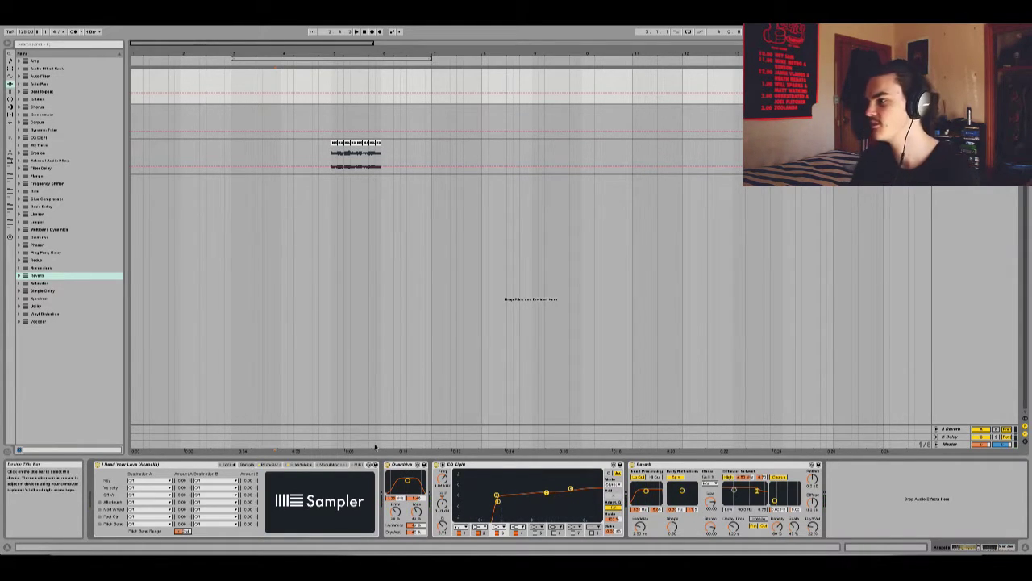
- Compare the acapella and vocal shots tracks, and display the waveform of the vocal shots Sampler
{"action": "left_click", "coordinate": [954, 108]}
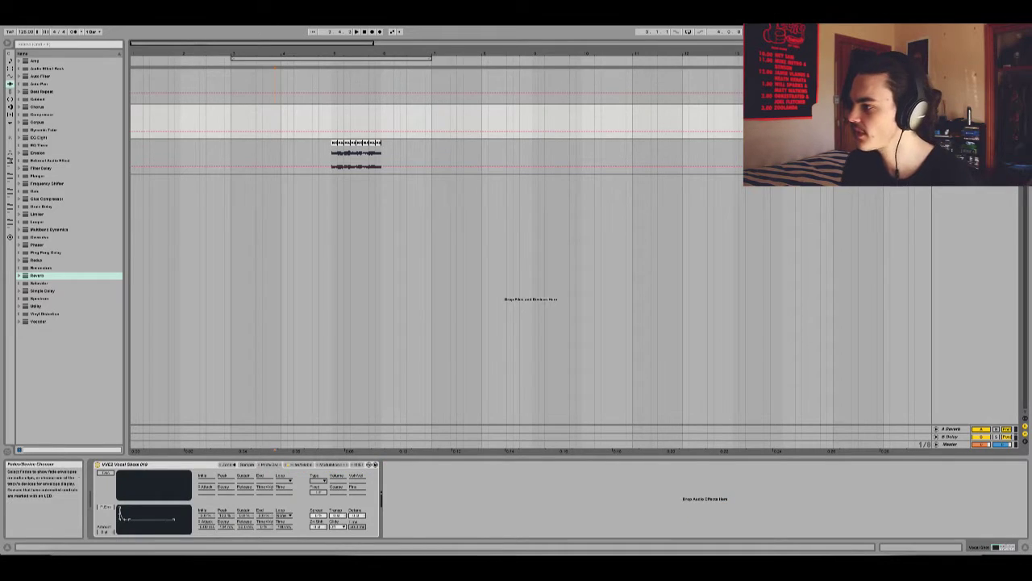
{"action": "left_click", "coordinate": [954, 72]}
{"action": "left_click", "coordinate": [953, 108]}
{"action": "left_click", "coordinate": [953, 72]}
{"action": "left_click", "coordinate": [953, 108]}
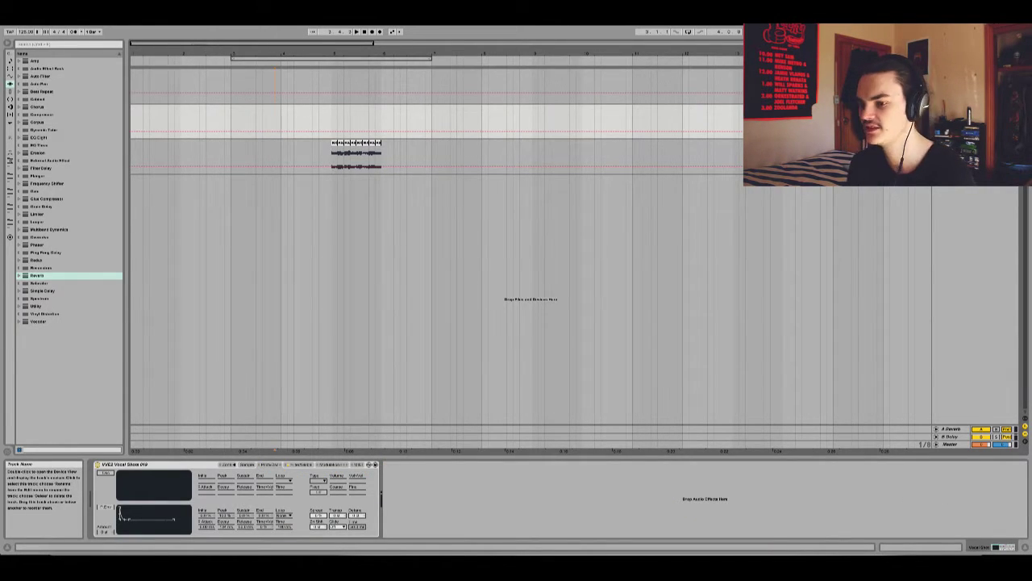
{"action": "left_click", "coordinate": [247, 465]}
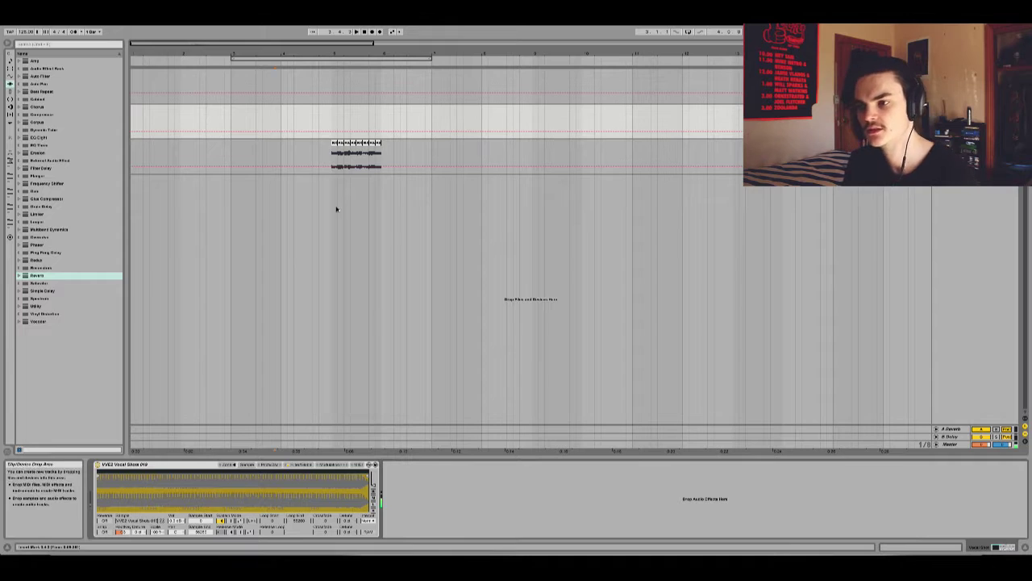
- Copy the Overdrive, EQ Eight and Reverb from the acapella track to the vocal shots track
{"action": "left_click", "coordinate": [954, 72]}
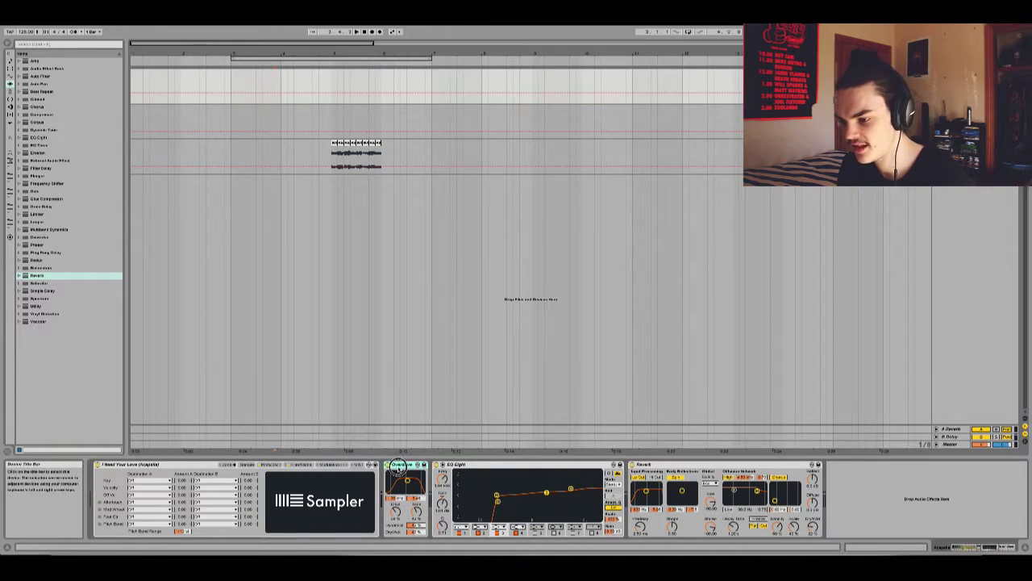
{"action": "left_click", "coordinate": [699, 468], "text": "shift"}
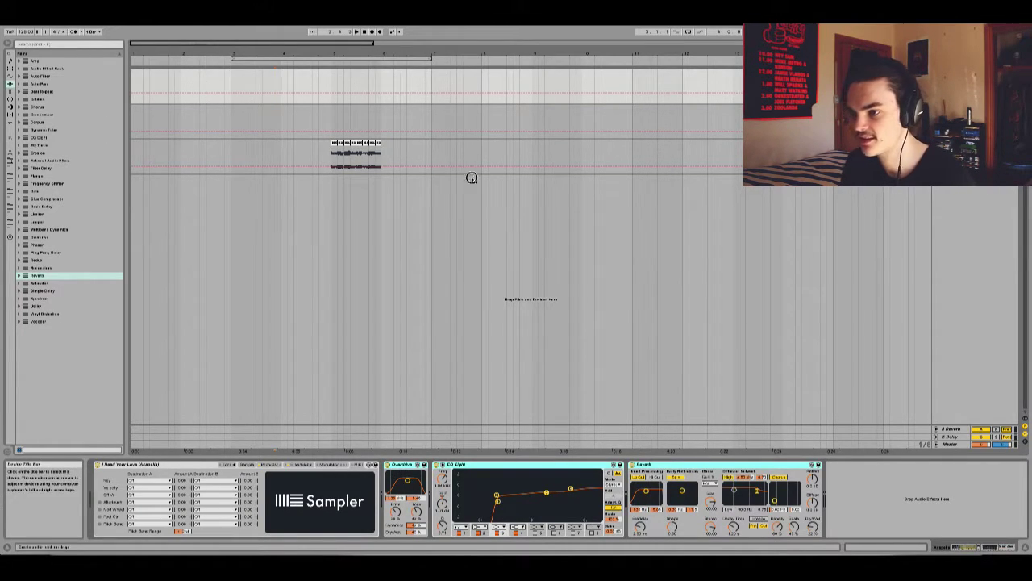
{"action": "left_click", "coordinate": [388, 131]}
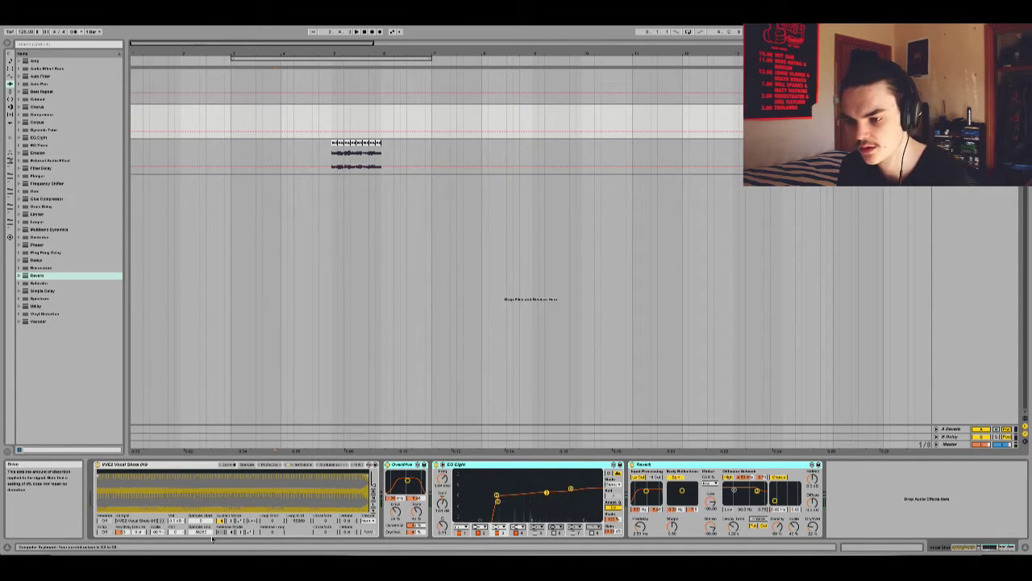
- Adjust the pitch envelope amount in the vocal shots Sampler
{"action": "left_click", "coordinate": [270, 465]}
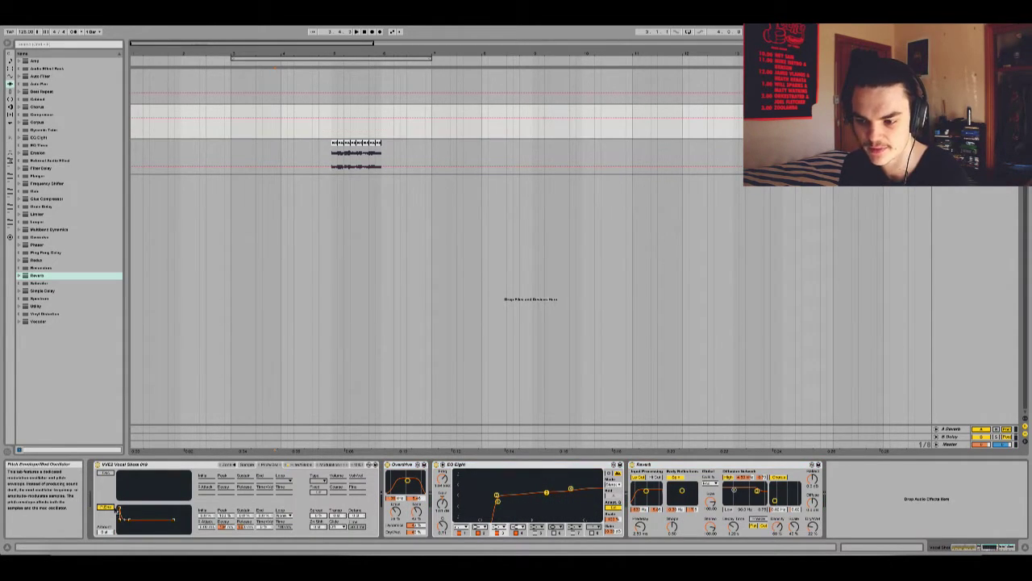
{"action": "left_click_drag", "start_coordinate": [106, 531], "coordinate": [106, 520]}
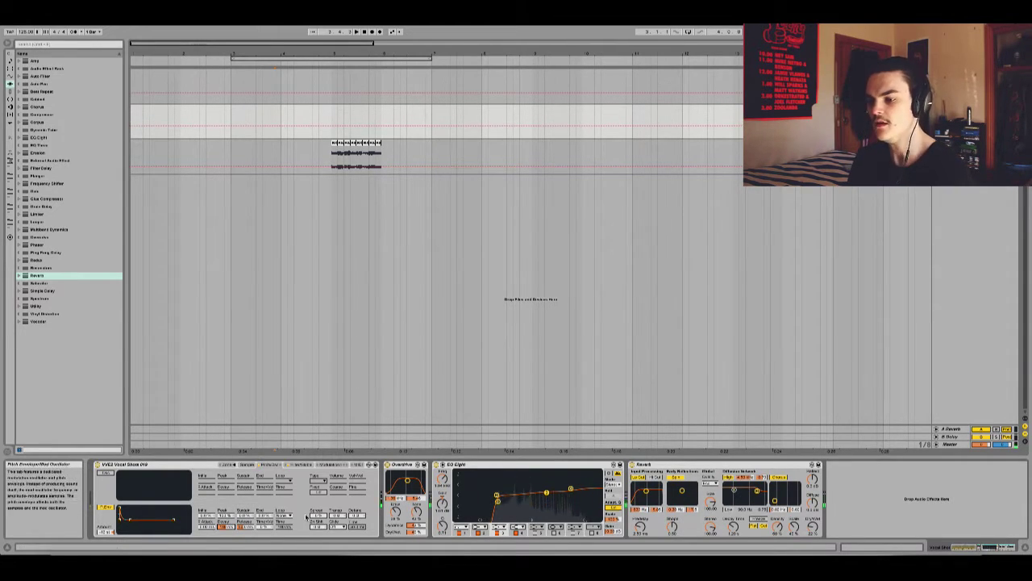
- Duplicate the Overdrive on the vocal shots track and cut a mid band in the EQ Eight
{"action": "left_click", "coordinate": [396, 467]}
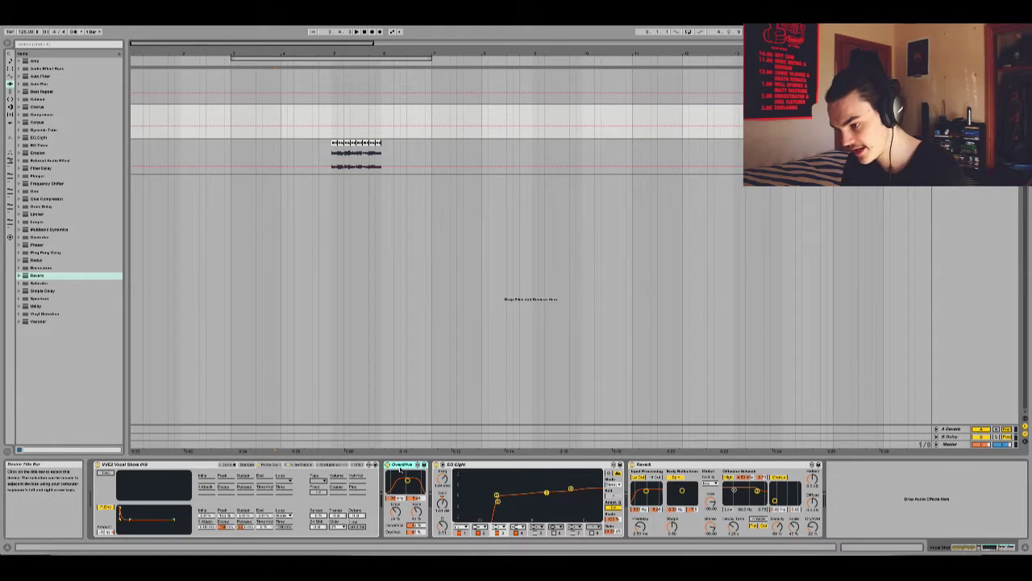
{"action": "key", "text": "ctrl+d"}
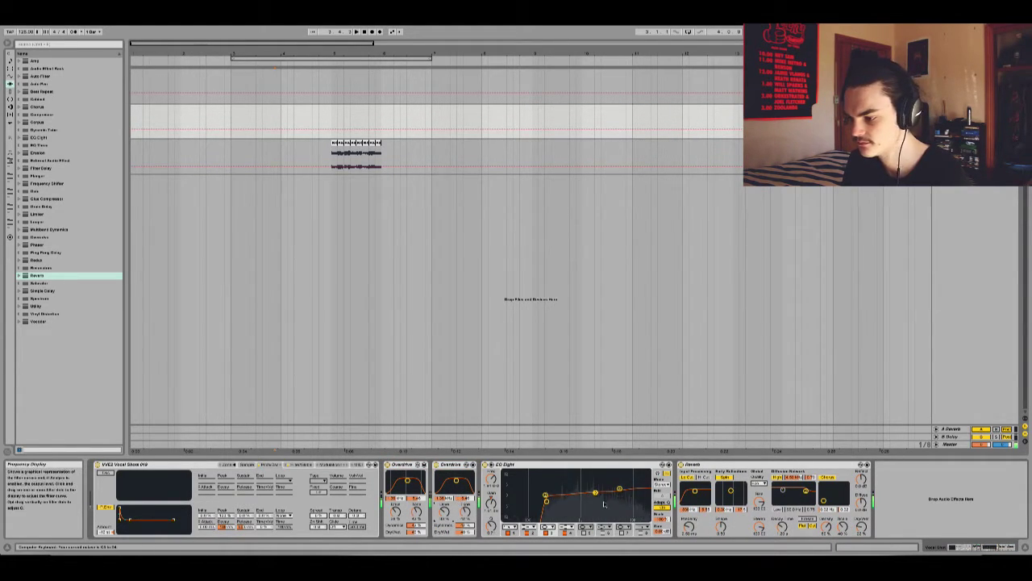
{"action": "left_click_drag", "start_coordinate": [596, 494], "coordinate": [578, 505]}
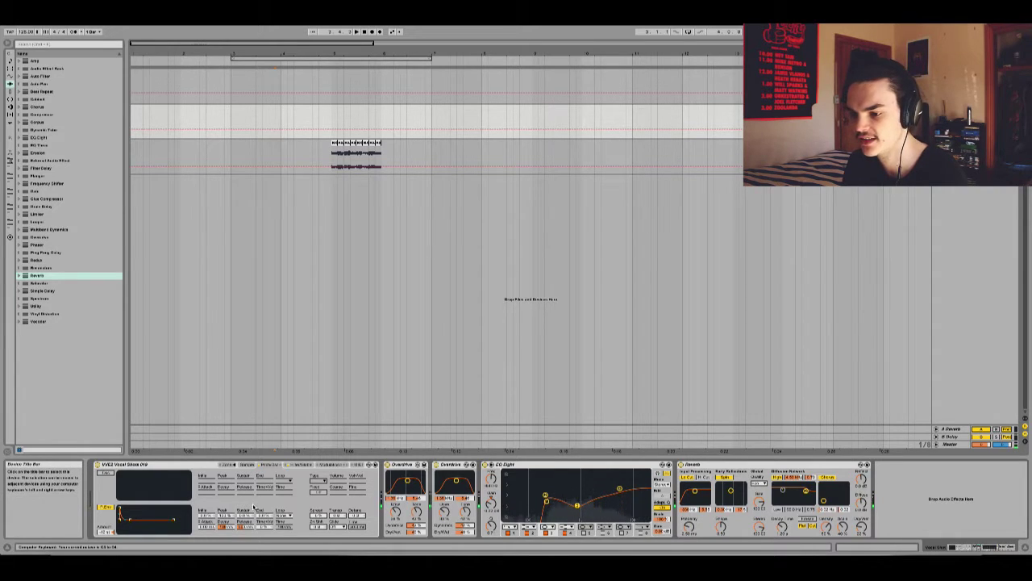
- Display the vocal shots sample again and bypass the duplicated Overdrive
{"action": "left_click", "coordinate": [246, 465]}
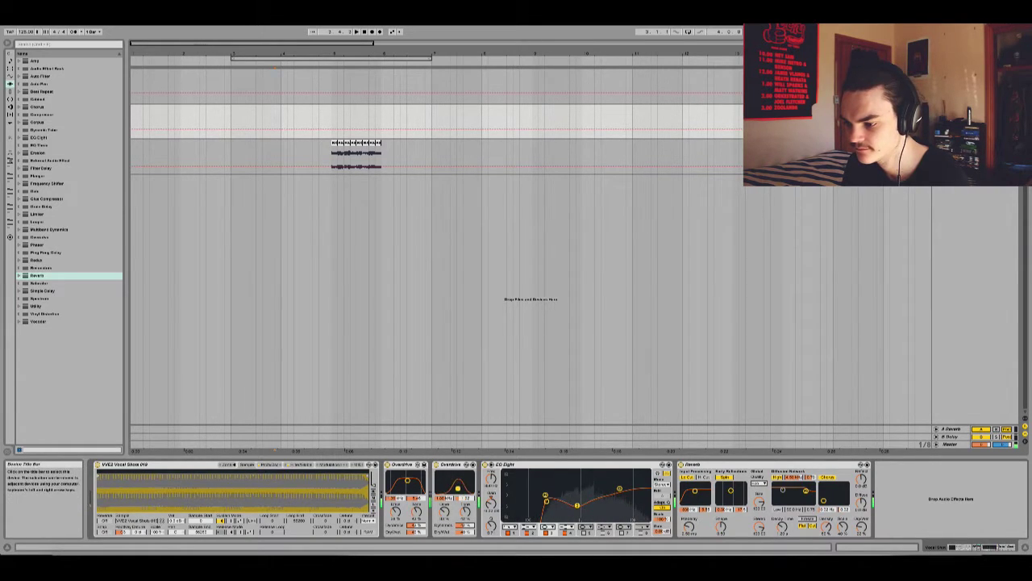
{"action": "left_click", "coordinate": [437, 465]}
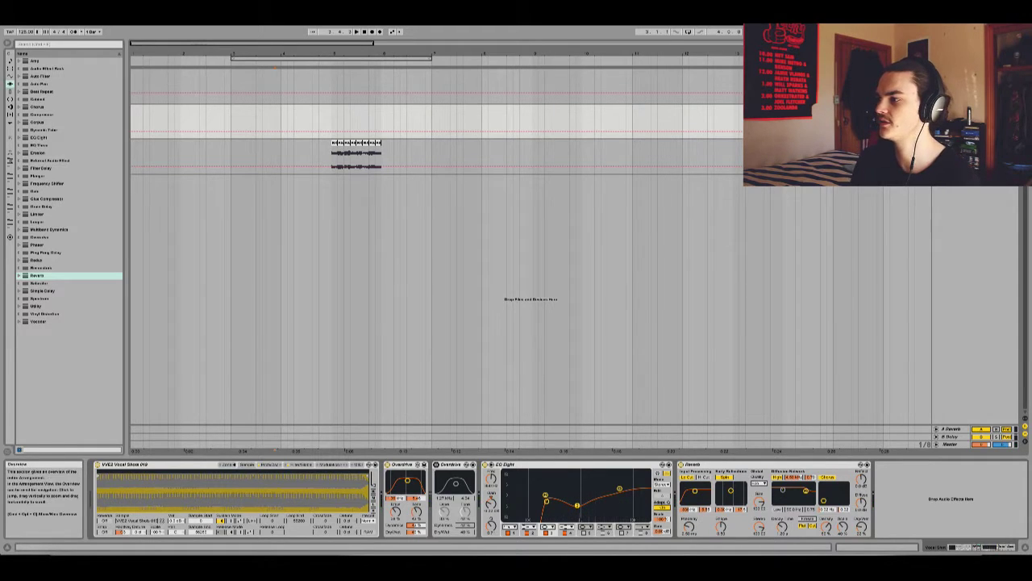
- Inspect the third track's effects and play back its row of chopped vocal clips
{"action": "left_click", "coordinate": [958, 73]}
{"action": "left_click", "coordinate": [958, 108]}
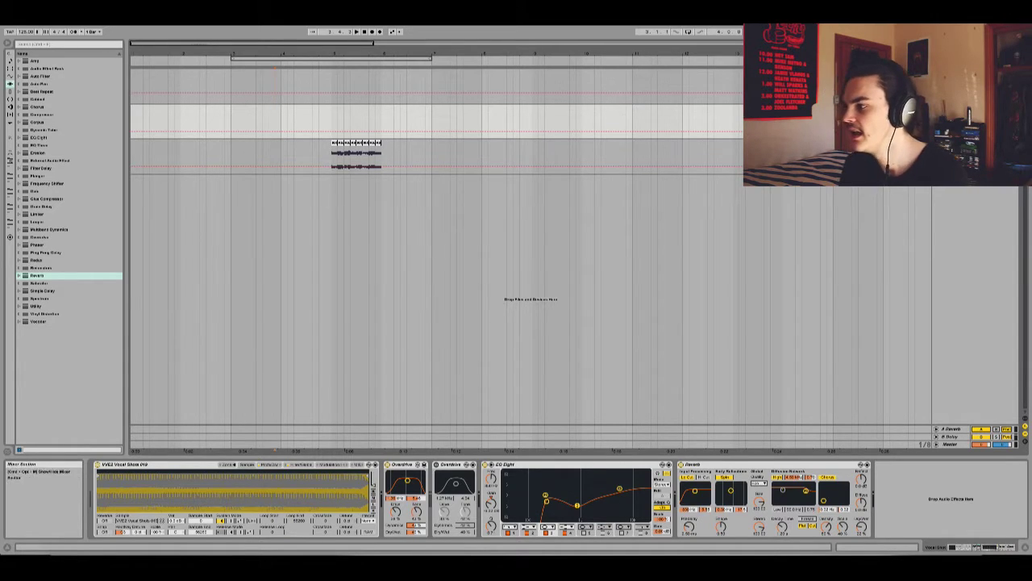
{"action": "left_click", "coordinate": [958, 144]}
{"action": "left_click", "coordinate": [342, 143]}
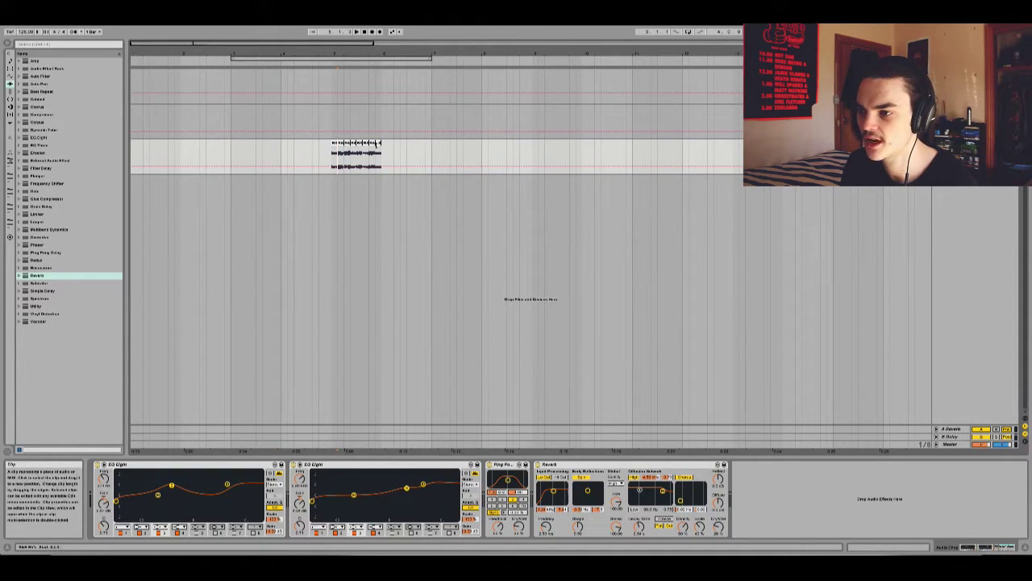
{"action": "left_click", "coordinate": [522, 157]}
{"action": "left_click", "coordinate": [329, 159]}
{"action": "mouse_move", "coordinate": [353, 56]}
{"action": "left_mouse_down"}
{"action": "mouse_move", "coordinate": [353, 73]}
{"action": "mouse_move", "coordinate": [376, 74]}
{"action": "mouse_move", "coordinate": [376, 89]}
{"action": "left_mouse_up"}
{"action": "key", "text": "space"}
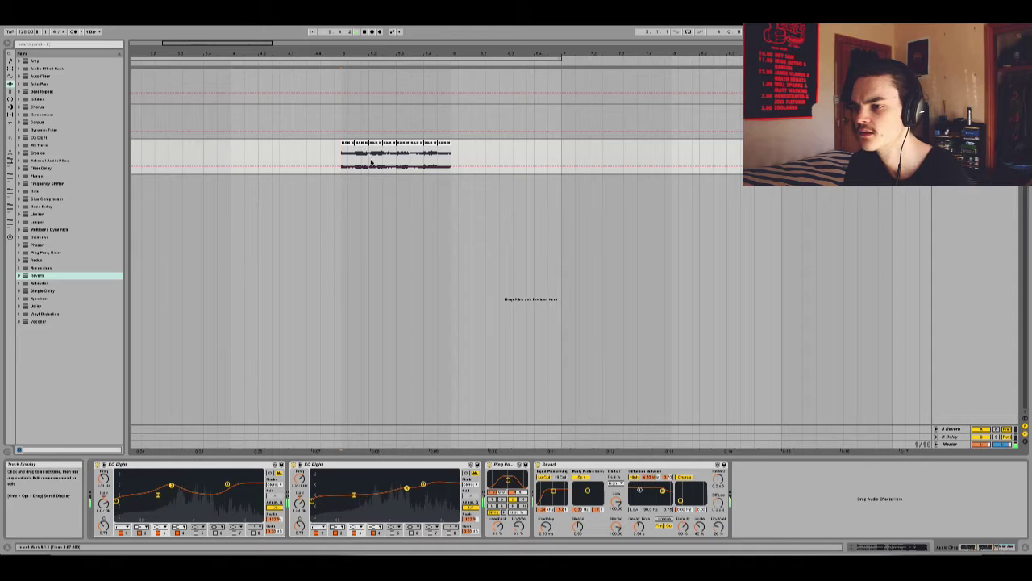
{"action": "key", "text": "space"}
- Locate the long vocal clip beyond the chopped clips on the audio track and audition part of it
{"action": "left_click_drag", "start_coordinate": [365, 54], "coordinate": [362, 30]}
{"action": "left_click_drag", "start_coordinate": [572, 142], "coordinate": [744, 153]}
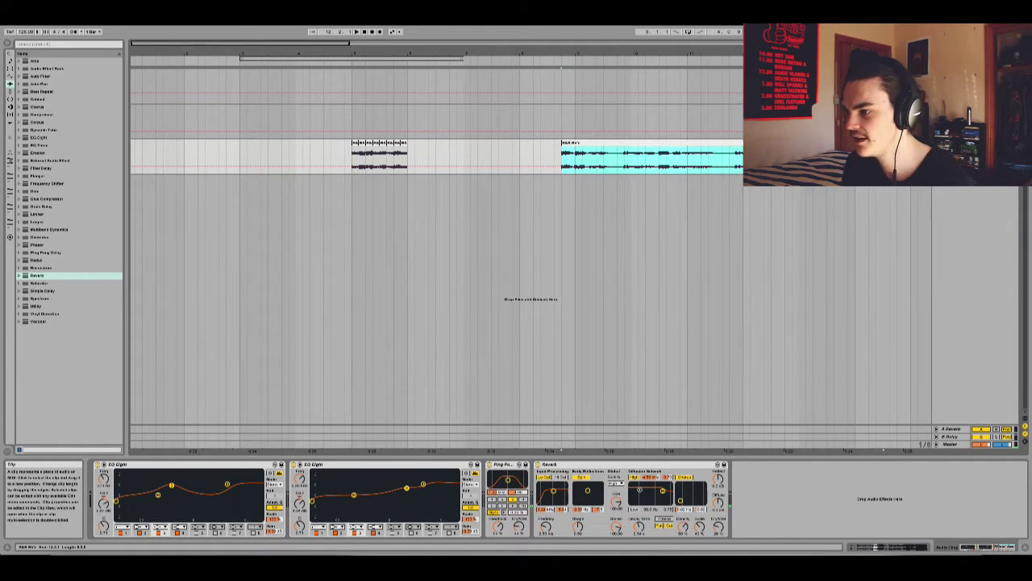
{"action": "left_click", "coordinate": [660, 164]}
{"action": "key", "text": "space"}
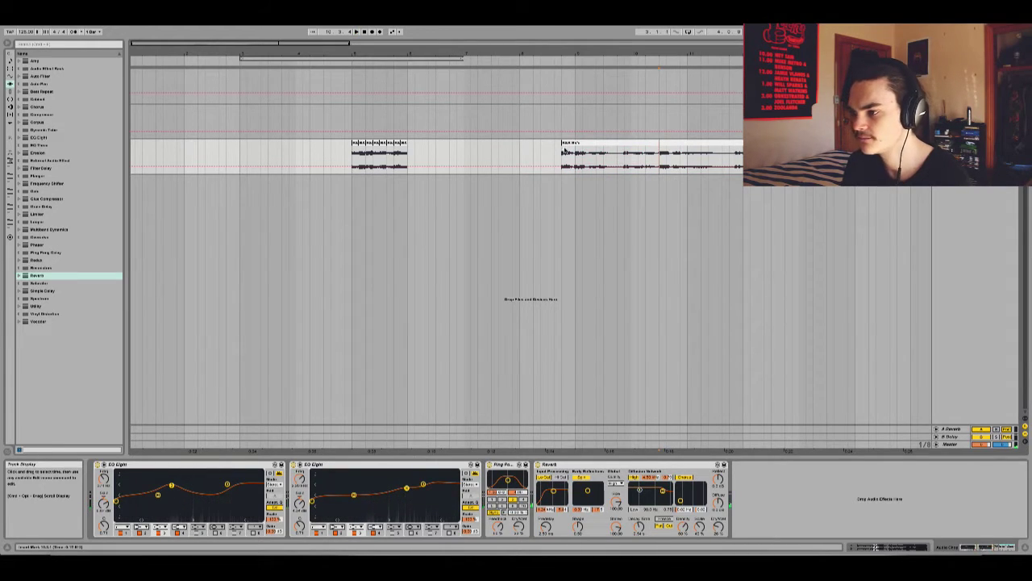
- Extend the long vocal clip's start about one bar earlier and open the clip's sample view
{"action": "left_click_drag", "start_coordinate": [564, 151], "coordinate": [506, 148]}
{"action": "left_click", "coordinate": [539, 158]}
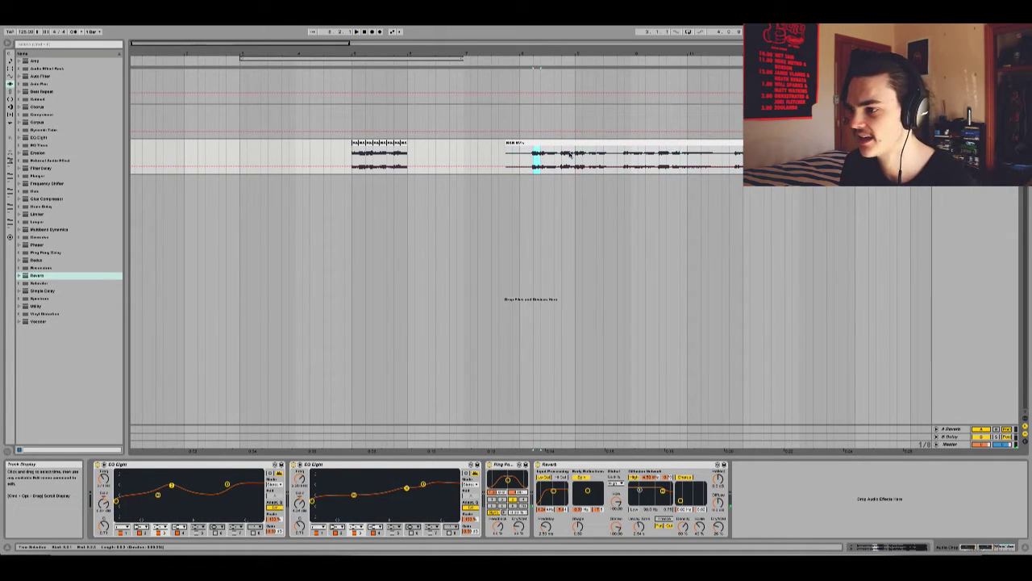
{"action": "double_click", "coordinate": [542, 157]}
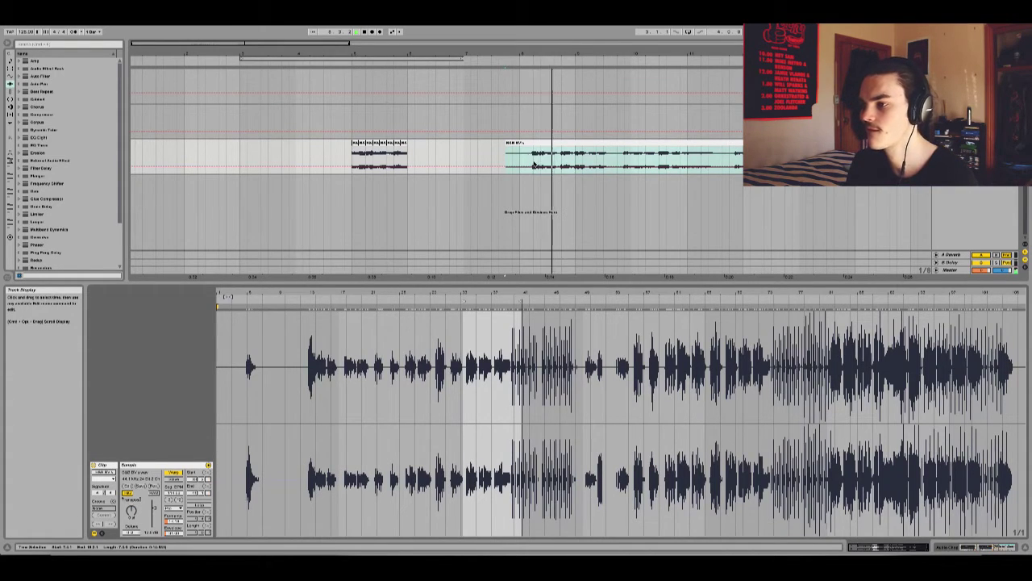
- Cut a short slice out of the long vocal clip and paste it at the clip's start
{"action": "left_click_drag", "start_coordinate": [576, 57], "coordinate": [577, 148]}
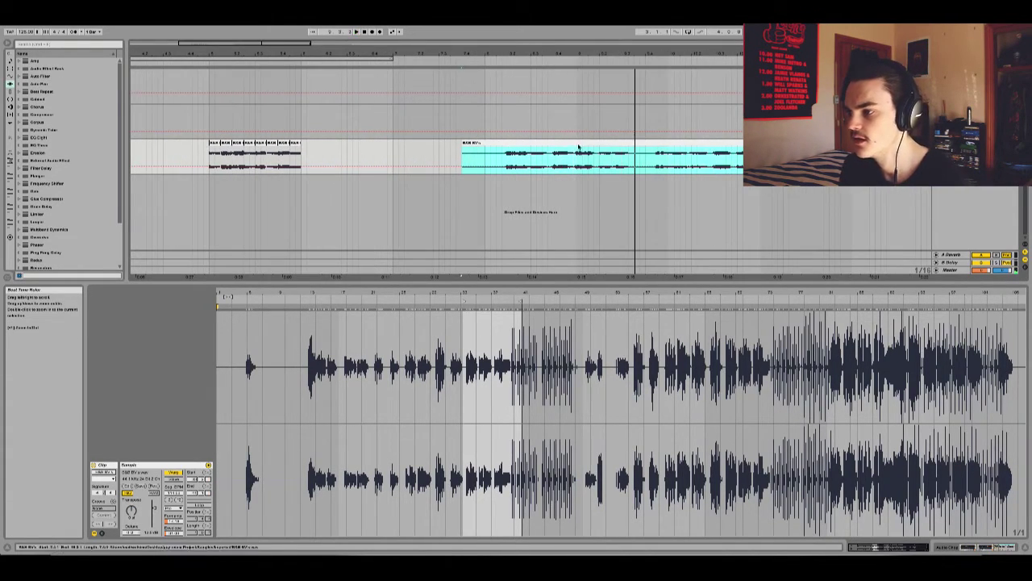
{"action": "left_click", "coordinate": [555, 157]}
{"action": "key", "text": "super+x"}
{"action": "left_click", "coordinate": [462, 165]}
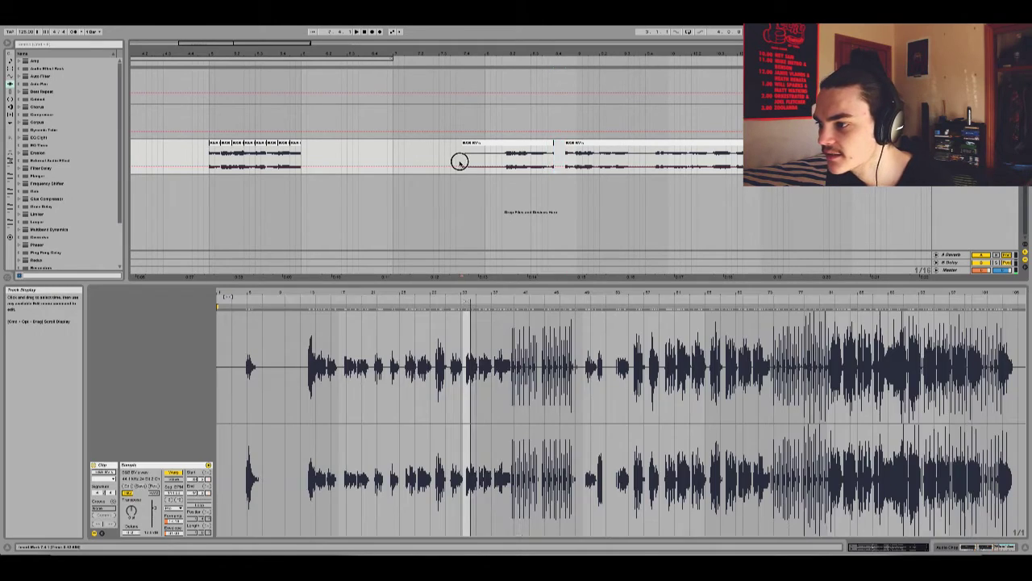
{"action": "key", "text": "super+v"}
- Paste the vocal slice again directly after the first one and play the result
{"action": "left_click_drag", "start_coordinate": [520, 162], "coordinate": [641, 151]}
{"action": "left_click", "coordinate": [475, 161]}
{"action": "key", "text": "super+v"}
{"action": "key", "text": "space"}
{"action": "key", "text": "space"}
- Cut another short vocal slice and paste further slices one after another behind the first two
{"action": "left_click", "coordinate": [527, 161]}
{"action": "key", "text": "super+x"}
{"action": "left_click", "coordinate": [487, 161]}
{"action": "key", "text": "super+v"}
{"action": "key", "text": "super+x"}
{"action": "left_click", "coordinate": [498, 161]}
{"action": "key", "text": "super+v"}
- Delete the leftover pieces of the long vocal clip behind the pasted slices
{"action": "left_click", "coordinate": [548, 143]}
{"action": "key", "text": "Delete"}
{"action": "key", "text": "Delete"}
{"action": "left_click", "coordinate": [650, 144]}
{"action": "key", "text": "Delete"}
- Move the row of vocal slices slightly later by cutting and repasting it, and play it back
{"action": "left_click_drag", "start_coordinate": [507, 157], "coordinate": [471, 158]}
{"action": "key", "text": "super+x"}
{"action": "left_click", "coordinate": [485, 158]}
{"action": "key", "text": "super+v"}
{"action": "key", "text": "space"}
{"action": "left_click", "coordinate": [487, 160]}
{"action": "key", "text": "space"}
- Remove the unwanted piece after the vocal slices and adjust the remaining vocal clip
{"action": "left_click", "coordinate": [511, 145]}
{"action": "key", "text": "Delete"}
{"action": "left_click", "coordinate": [507, 144]}
{"action": "left_click", "coordinate": [531, 148]}
{"action": "left_click", "coordinate": [528, 145]}
{"action": "left_click_drag", "start_coordinate": [530, 145], "coordinate": [634, 148]}
- Cut the second vocal clip into a row of four short slices and delete the leftover audio behind them
{"action": "left_click", "coordinate": [564, 161]}
{"action": "left_click_drag", "start_coordinate": [565, 161], "coordinate": [632, 163]}
{"action": "left_click", "coordinate": [583, 162]}
{"action": "left_click", "coordinate": [613, 164]}
{"action": "key", "text": "space"}
{"action": "left_click", "coordinate": [509, 162]}
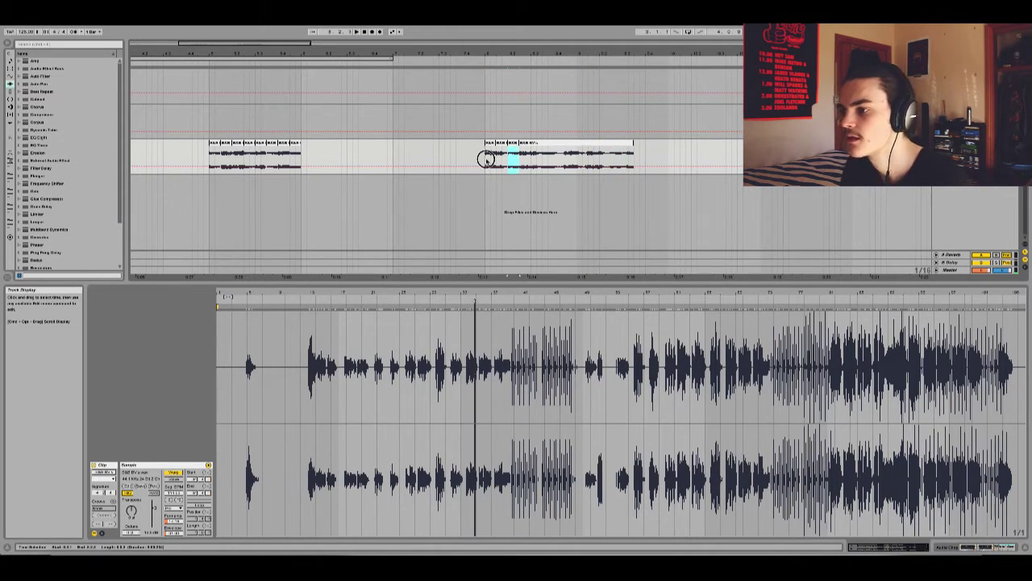
{"action": "left_click_drag", "start_coordinate": [525, 153], "coordinate": [658, 153]}
- Play back the new row of four vocal slices several times from its start and around its last slice
{"action": "left_click", "coordinate": [487, 162]}
{"action": "key", "text": "space"}
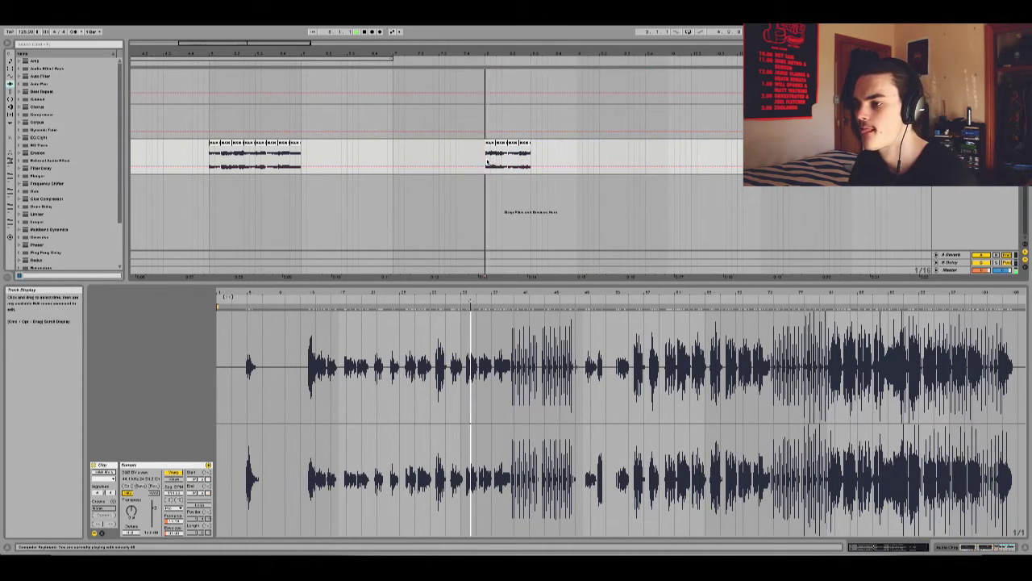
{"action": "key", "text": "space"}
{"action": "left_click", "coordinate": [527, 147]}
{"action": "key", "text": "space"}
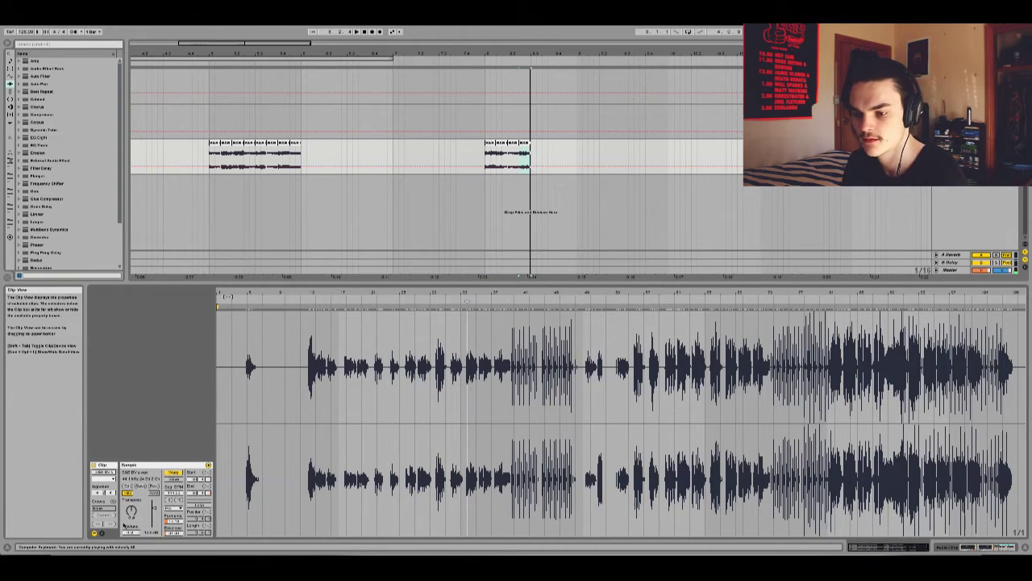
{"action": "key", "text": "space"}
{"action": "left_click", "coordinate": [488, 157]}
{"action": "key", "text": "space"}
{"action": "left_click", "coordinate": [491, 144]}
{"action": "key", "text": "space"}
{"action": "left_click", "coordinate": [524, 144]}
{"action": "left_click", "coordinate": [490, 159]}
{"action": "left_click", "coordinate": [486, 155]}
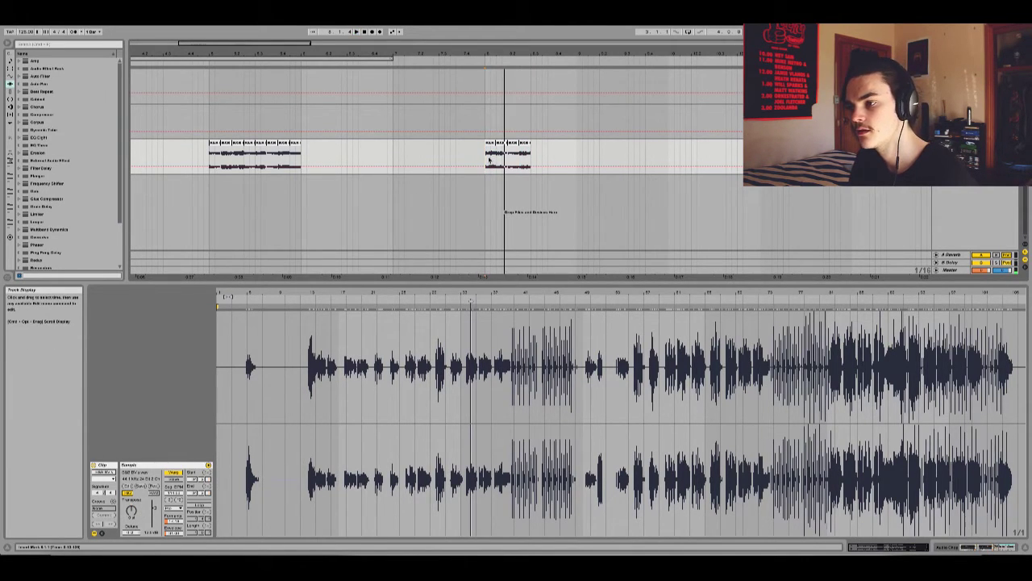
- Shorten the first slice of the second vocal row by deleting its opening portion
{"action": "left_click_drag", "start_coordinate": [488, 159], "coordinate": [481, 160]}
{"action": "left_click_drag", "start_coordinate": [493, 52], "coordinate": [484, 69]}
{"action": "left_click_drag", "start_coordinate": [494, 159], "coordinate": [484, 160]}
{"action": "key", "text": "Delete"}
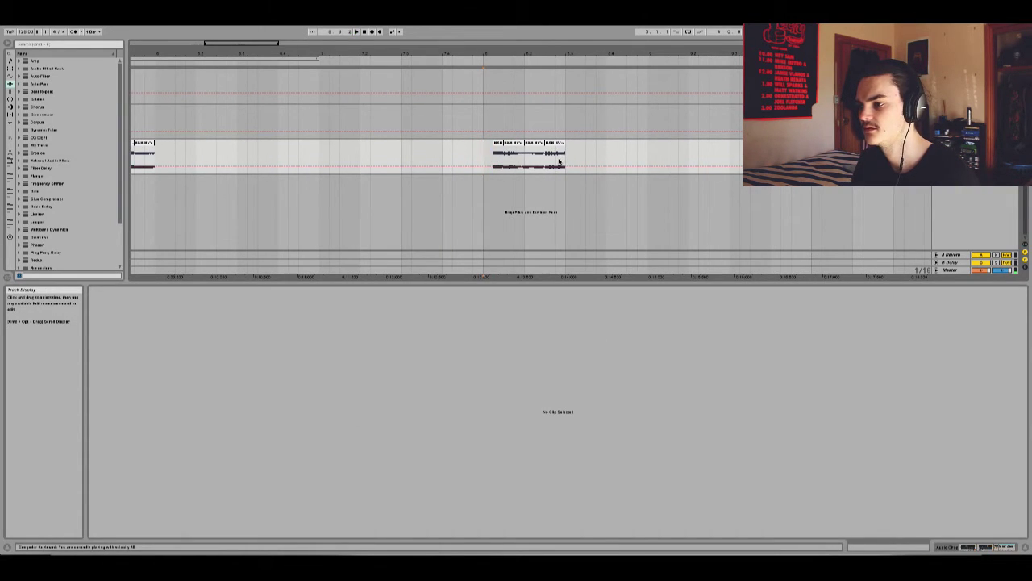
{"action": "left_click_drag", "start_coordinate": [559, 161], "coordinate": [578, 162]}
{"action": "left_click", "coordinate": [567, 164]}
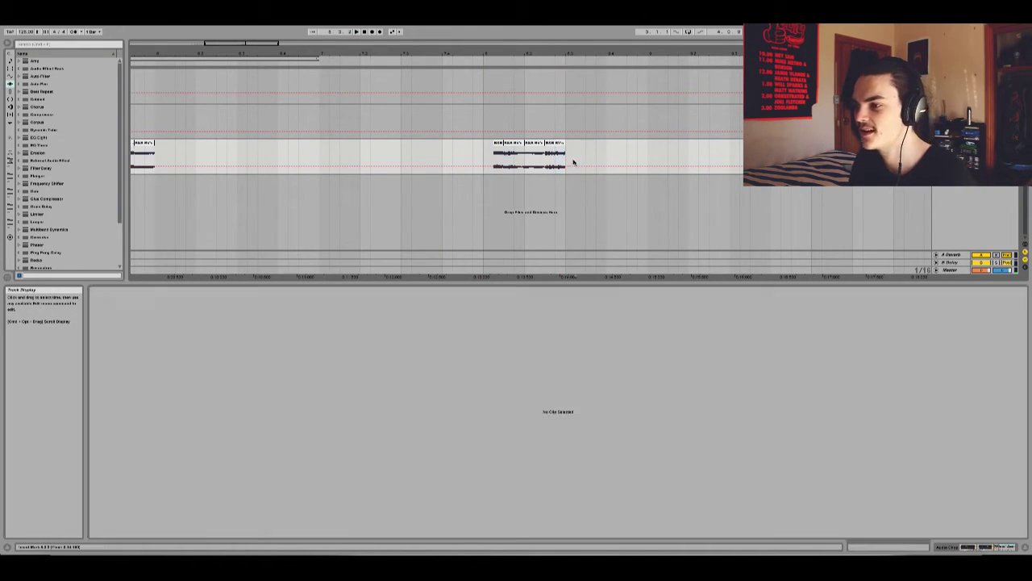
- Play back the first row of vocal slices from its start
{"action": "left_click_drag", "start_coordinate": [518, 53], "coordinate": [575, 41]}
{"action": "left_click", "coordinate": [257, 162]}
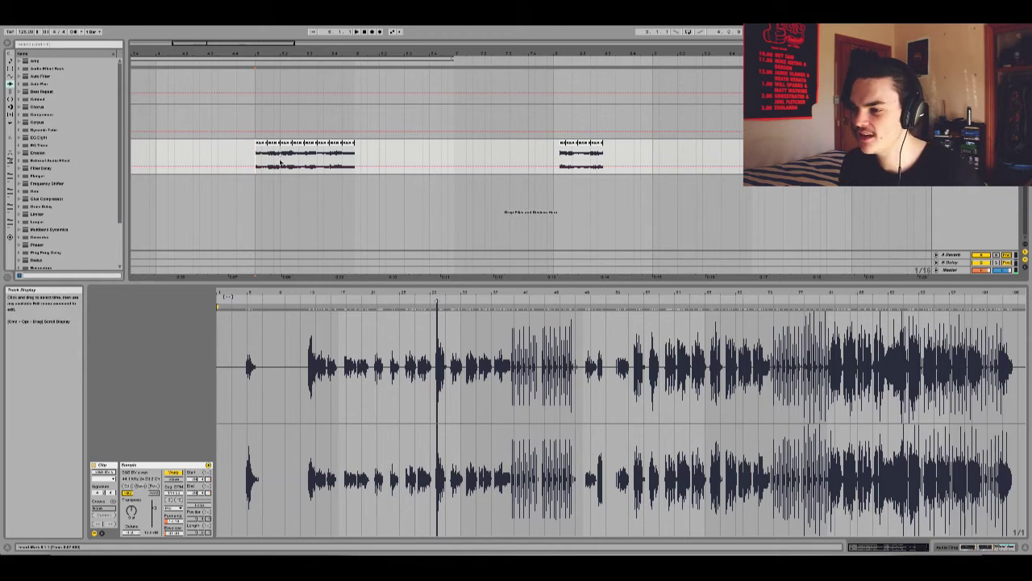
{"action": "key", "text": "space"}
{"action": "left_click", "coordinate": [315, 156]}
- Delete the second row of vocal slices, keeping only the first row in the arrangement
{"action": "left_click_drag", "start_coordinate": [388, 47], "coordinate": [347, 27]}
{"action": "left_click_drag", "start_coordinate": [313, 142], "coordinate": [411, 143]}
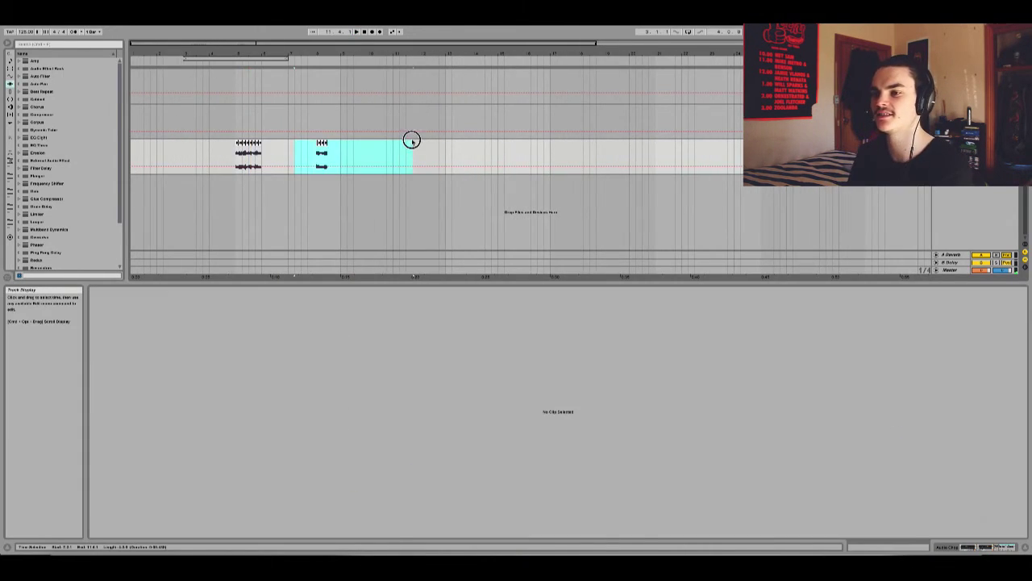
{"action": "key", "text": "Delete"}
- Place the insert marker at the start of the remaining vocal slices and show the Sampler vocal track's device chain
{"action": "left_click", "coordinate": [235, 164]}
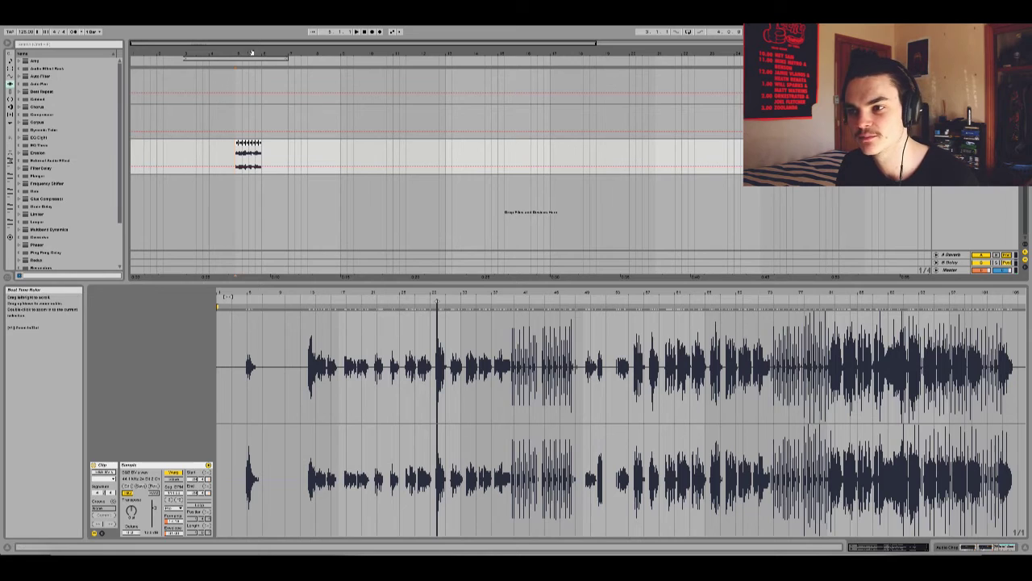
{"action": "left_click_drag", "start_coordinate": [253, 53], "coordinate": [343, 53]}
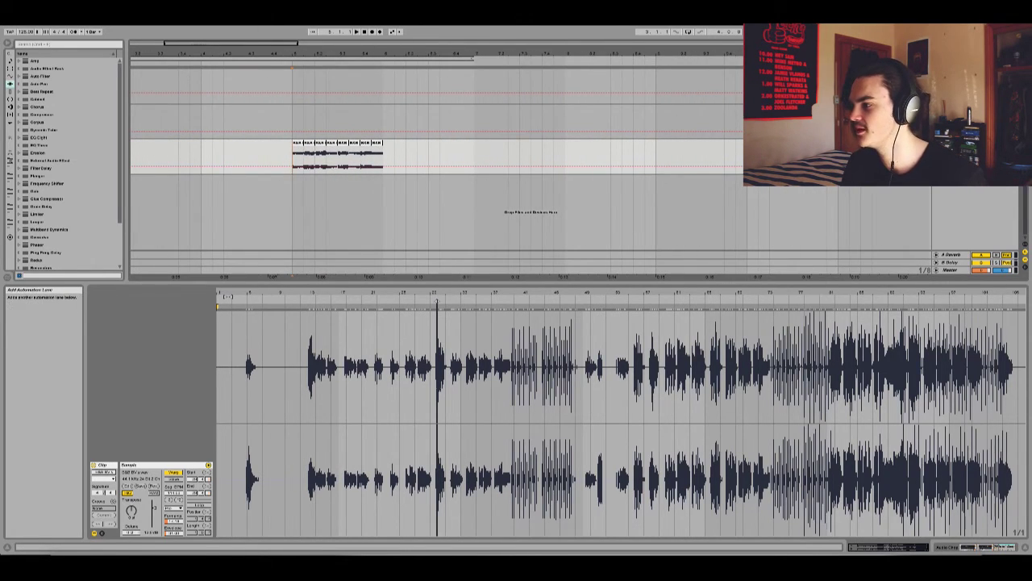
{"action": "double_click", "coordinate": [953, 108]}
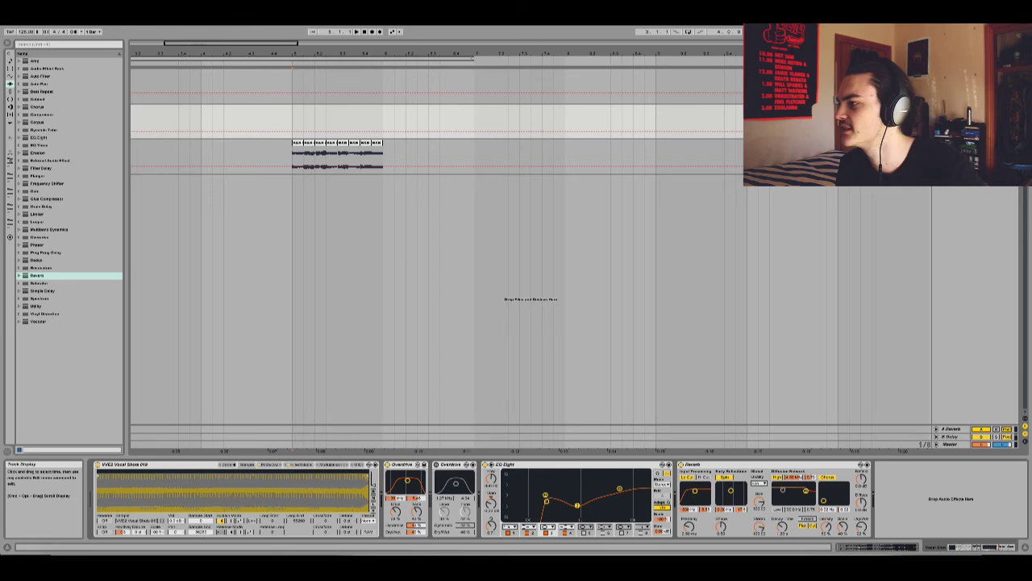
{"action": "left_click_drag", "start_coordinate": [309, 54], "coordinate": [408, 49]}
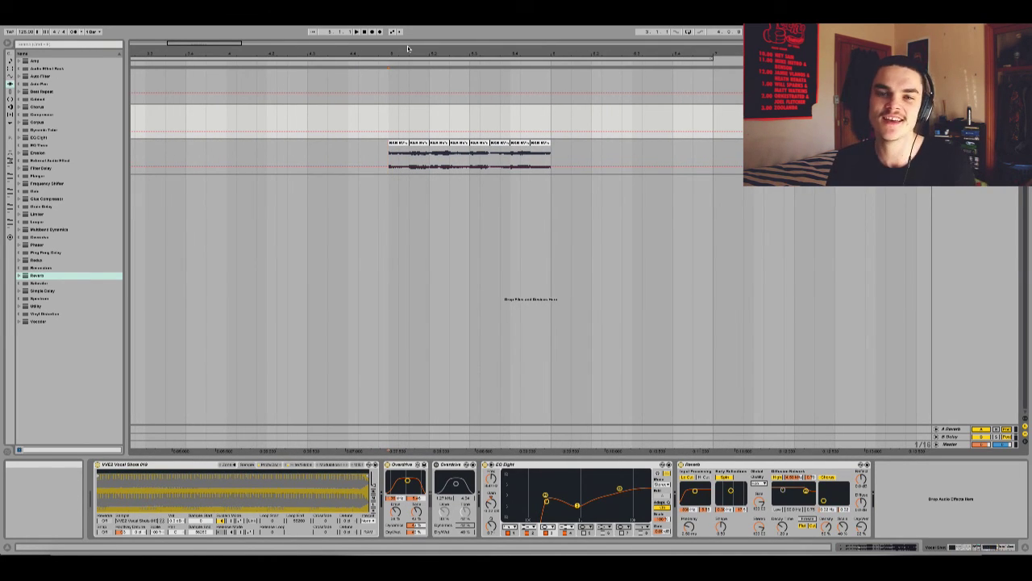